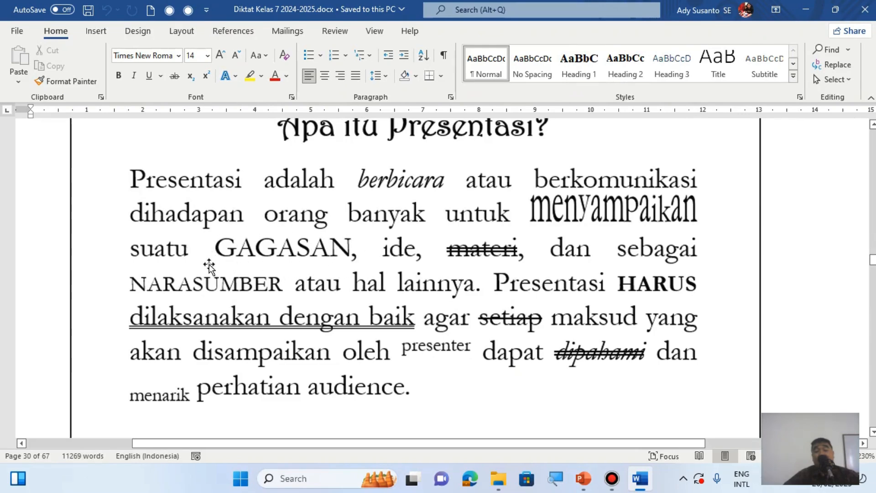
- Switch to the PowerPoint presentation and apply the All Caps effect to the word "gagasan" in the body paragraph
{"action": "left_click", "coordinate": [591, 480]}
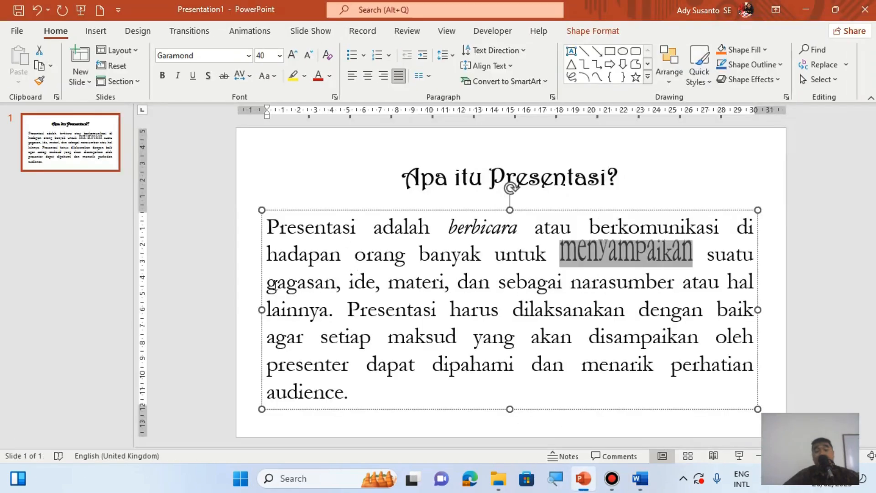
{"action": "left_click_drag", "start_coordinate": [267, 287], "coordinate": [335, 290]}
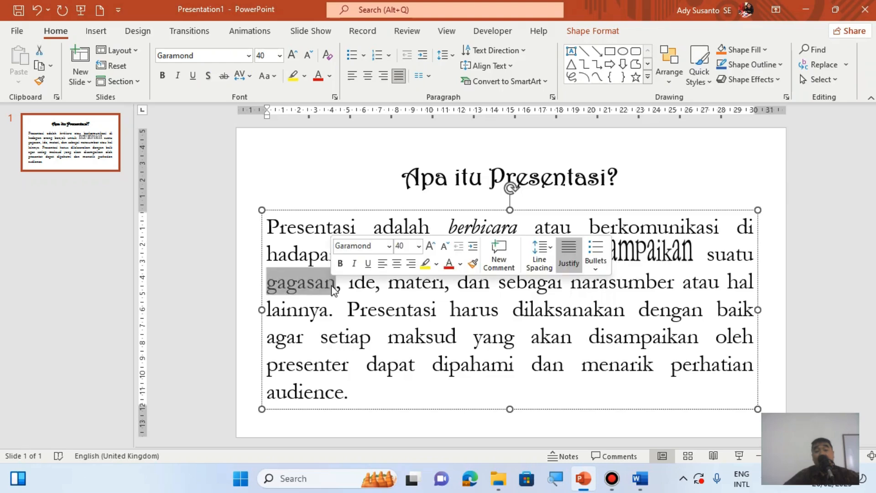
{"action": "left_click", "coordinate": [336, 97]}
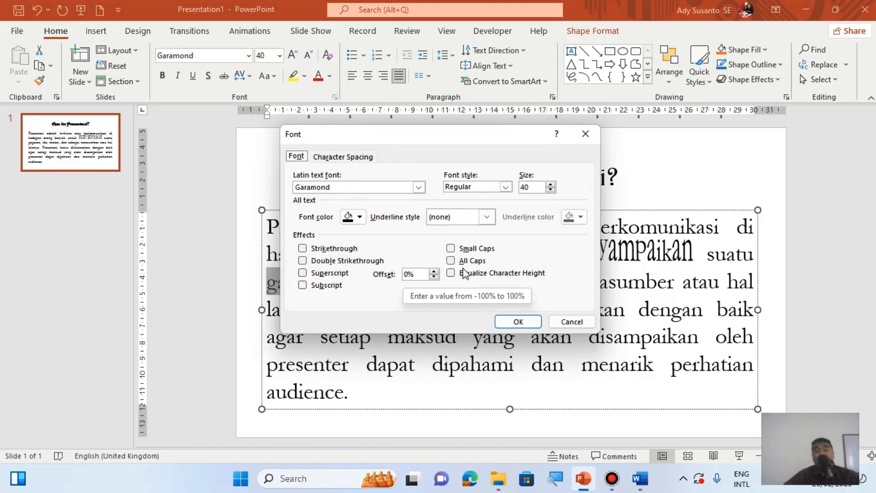
{"action": "left_click", "coordinate": [460, 260]}
{"action": "left_click", "coordinate": [518, 322]}
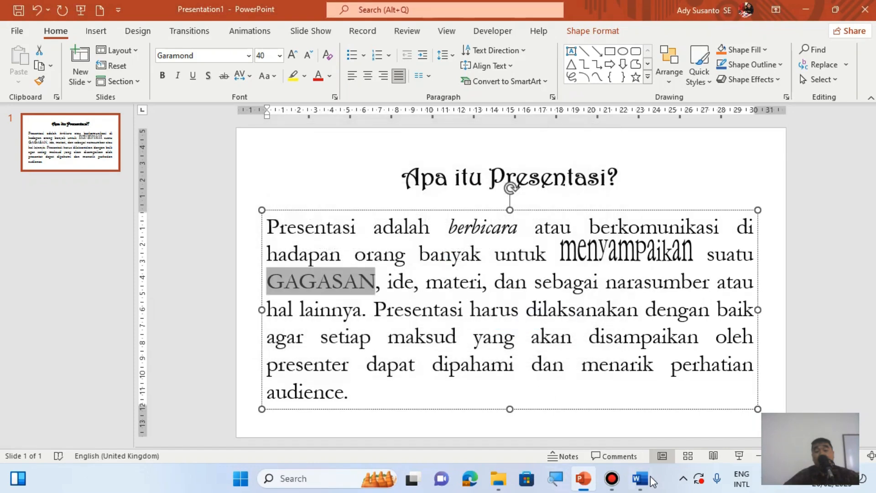
- Check the Word reference document and apply Double Strikethrough to the word "materi" in the PowerPoint slide's body paragraph
{"action": "left_click", "coordinate": [640, 478]}
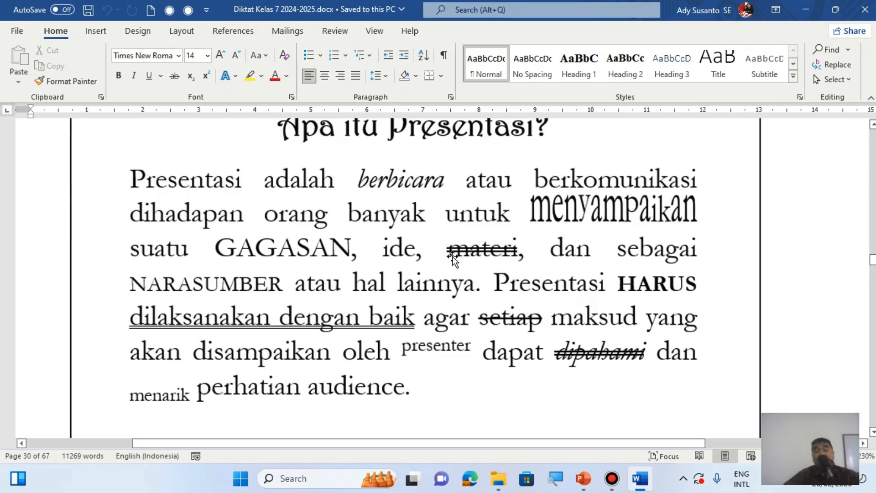
{"action": "left_click", "coordinate": [583, 478]}
{"action": "left_click_drag", "start_coordinate": [427, 283], "coordinate": [484, 287]}
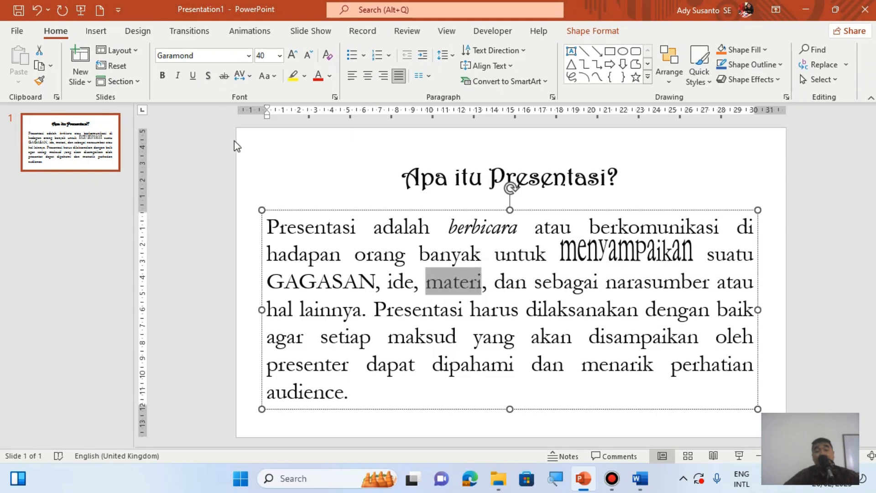
{"action": "left_click", "coordinate": [335, 98]}
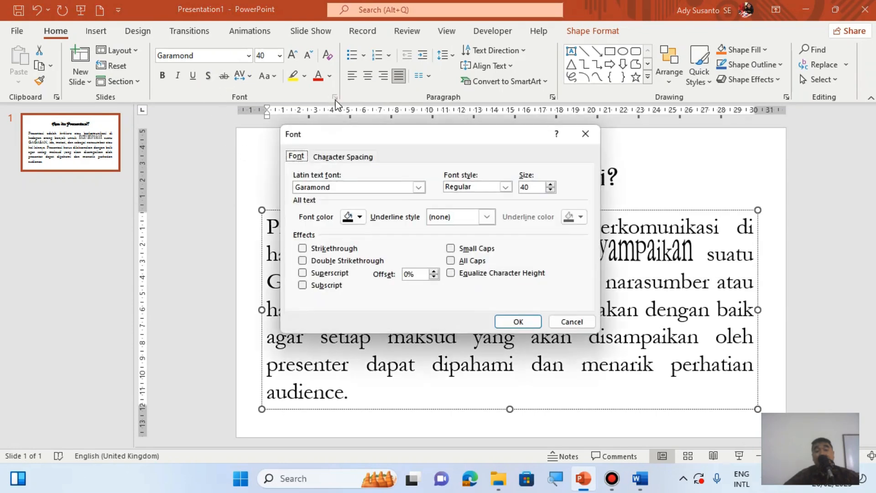
{"action": "left_click", "coordinate": [318, 263]}
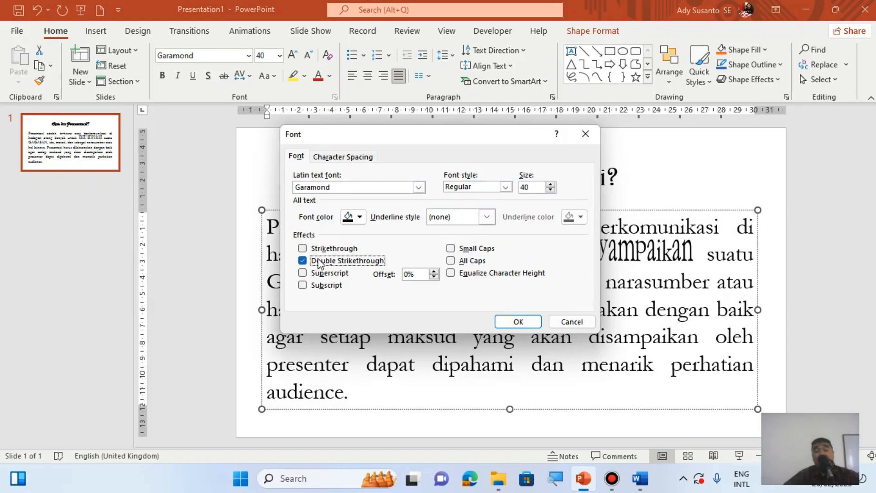
{"action": "left_click", "coordinate": [518, 322]}
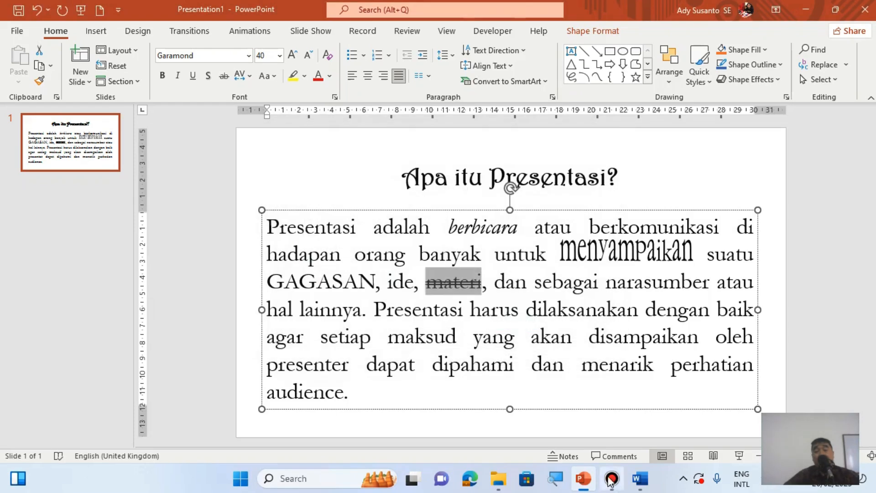
- Check the Word reference document and apply Small Caps to the word "narasumber" in the PowerPoint slide's body paragraph
{"action": "left_click", "coordinate": [641, 479]}
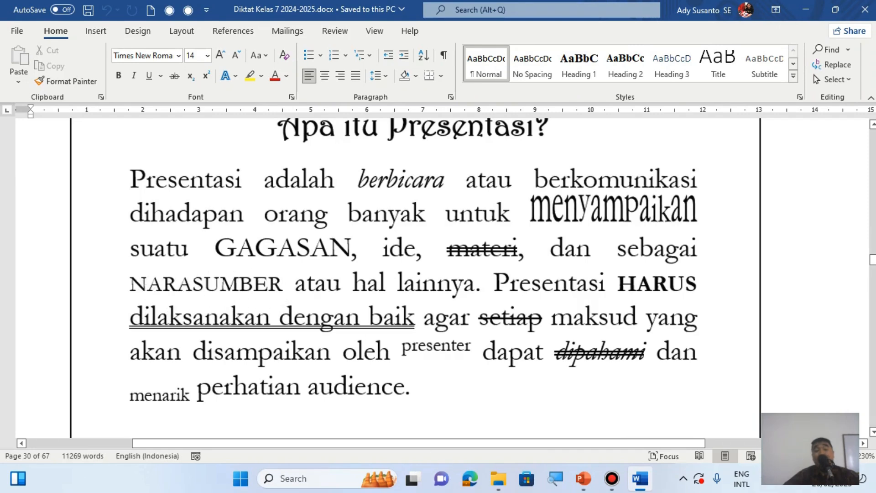
{"action": "left_click", "coordinate": [583, 477]}
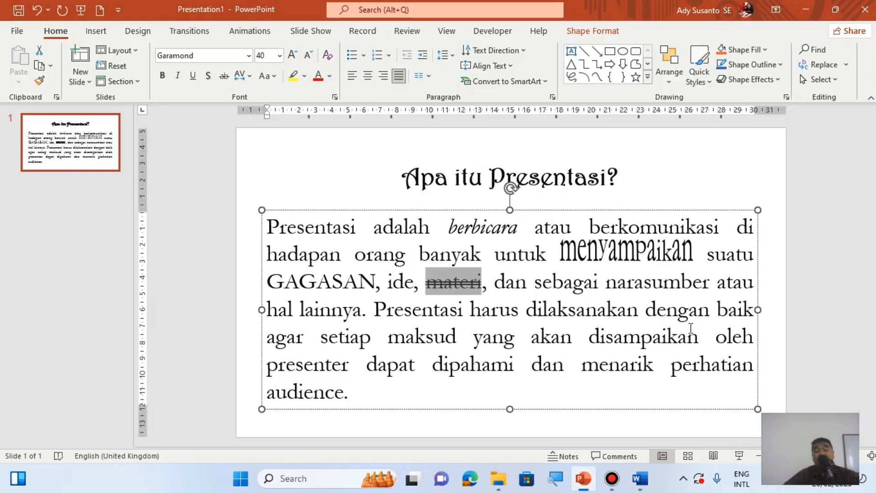
{"action": "left_click_drag", "start_coordinate": [607, 283], "coordinate": [708, 290]}
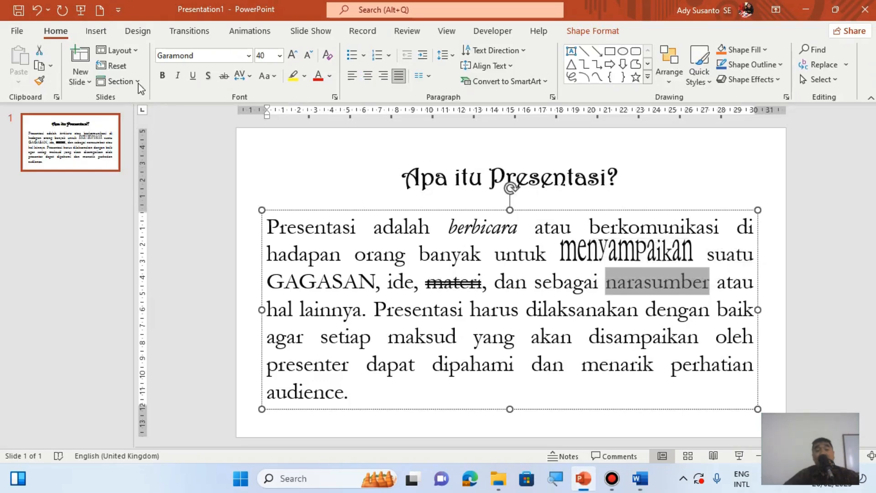
{"action": "left_click", "coordinate": [334, 98]}
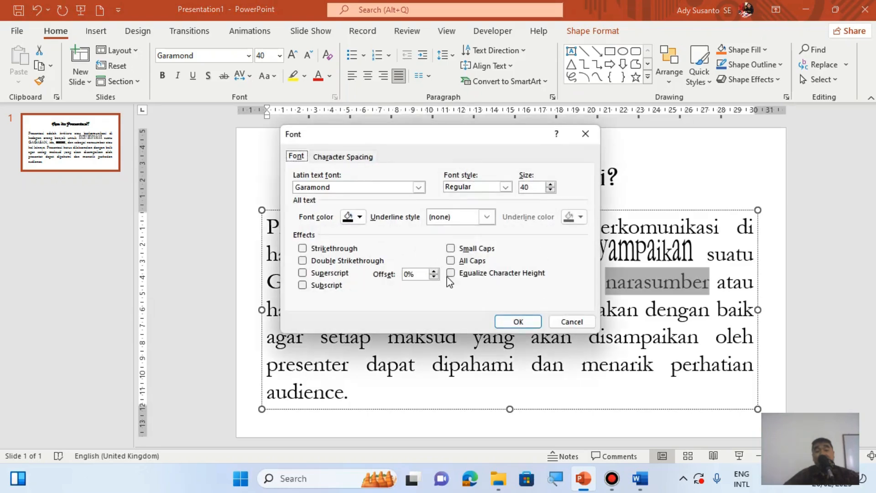
{"action": "left_click", "coordinate": [451, 249]}
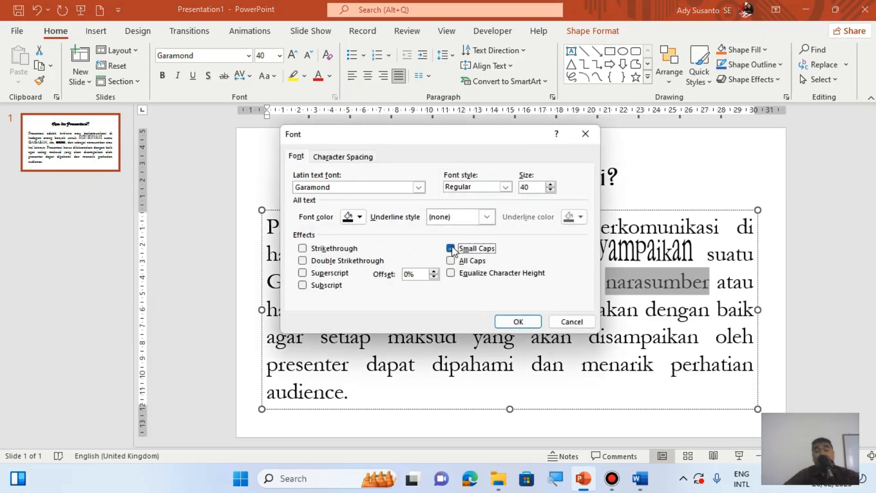
{"action": "left_click", "coordinate": [529, 324]}
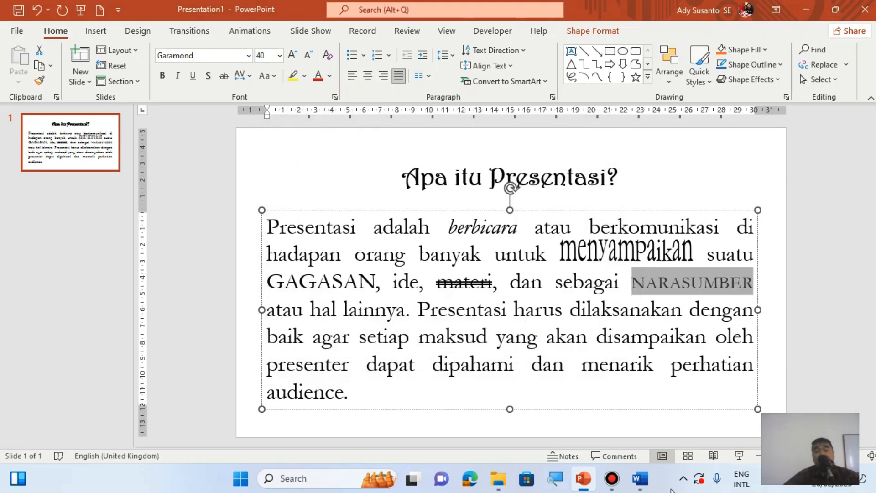
- Check the Word reference document and format the word "harus" in the PowerPoint slide's body paragraph with Small Caps and bold
{"action": "left_click", "coordinate": [640, 478]}
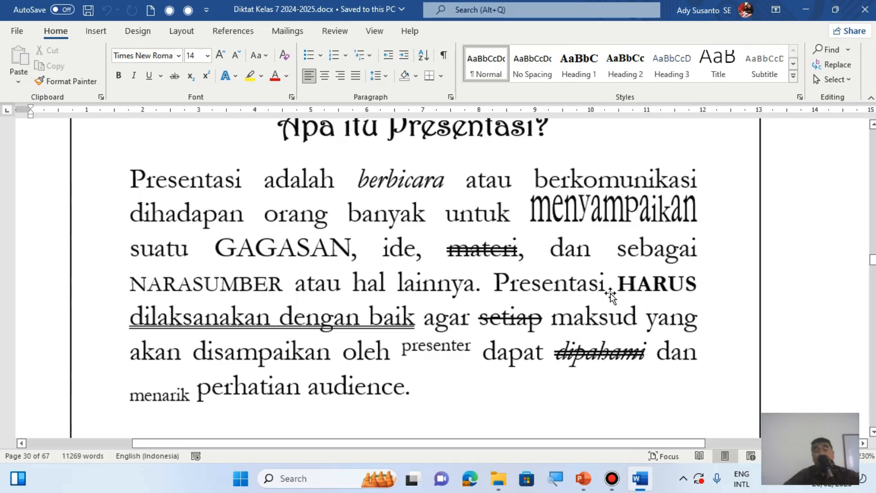
{"action": "left_click", "coordinate": [583, 478]}
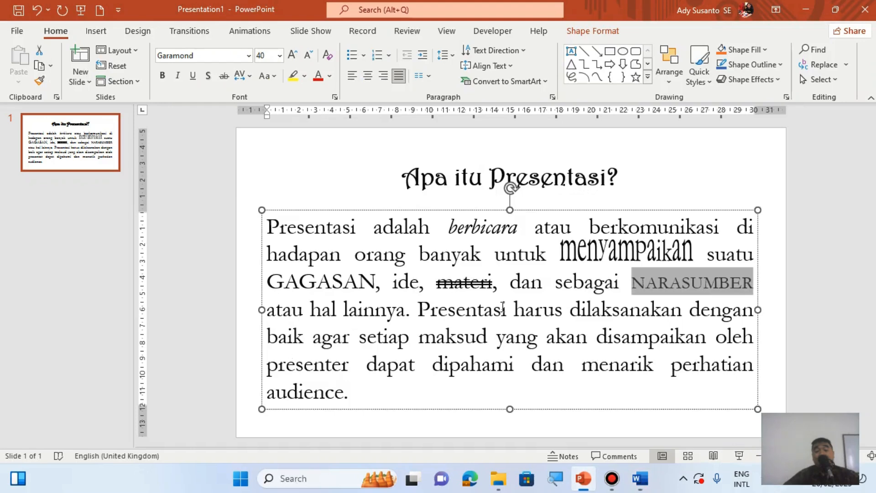
{"action": "left_click_drag", "start_coordinate": [515, 315], "coordinate": [563, 315]}
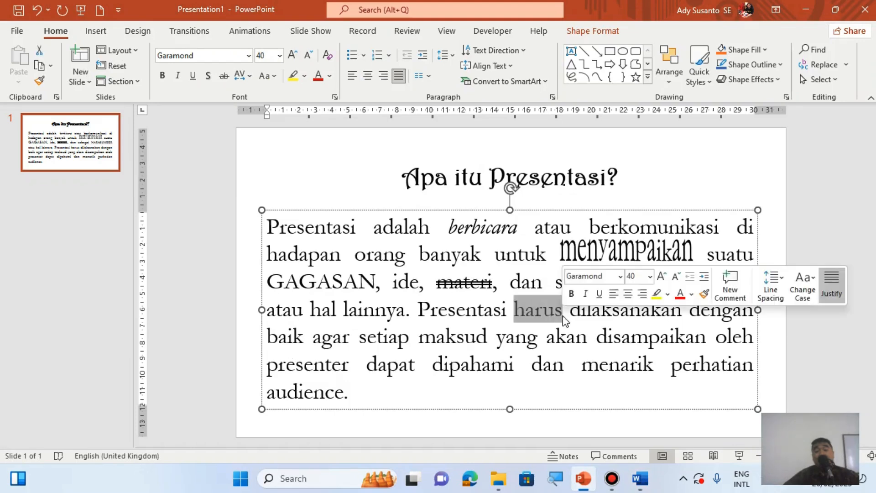
{"action": "left_click", "coordinate": [336, 98]}
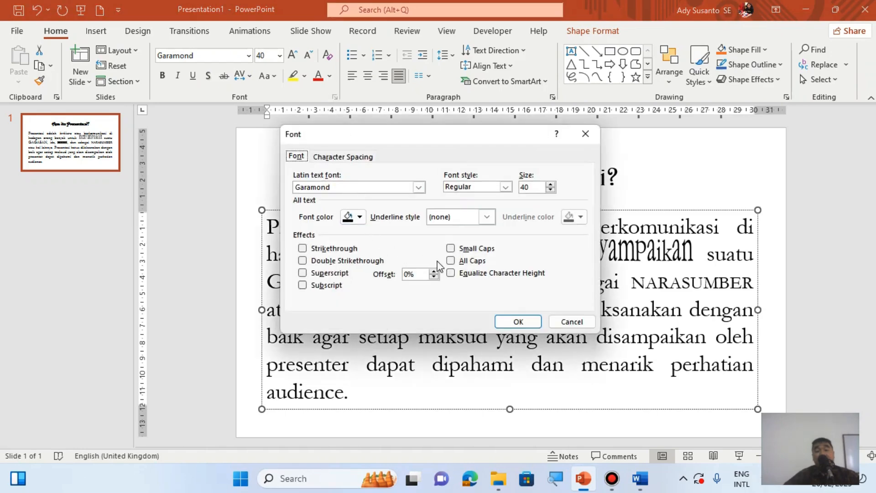
{"action": "left_click", "coordinate": [453, 250]}
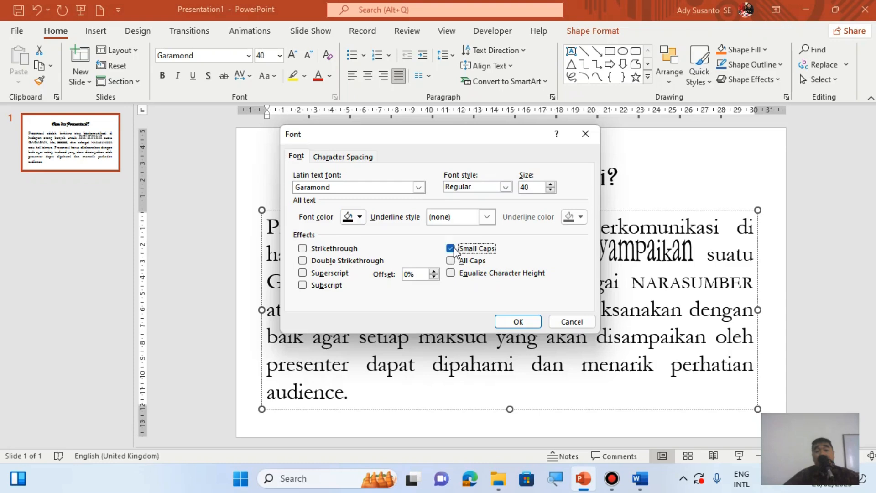
{"action": "left_click", "coordinate": [525, 321]}
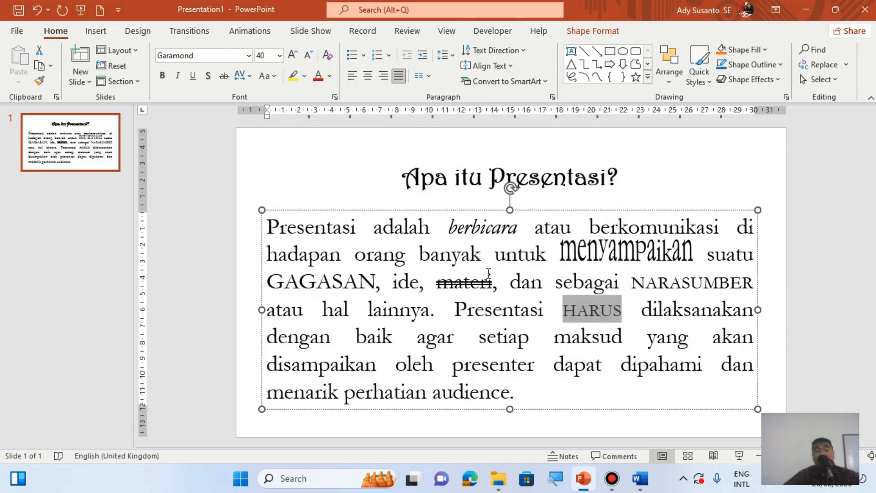
{"action": "left_click", "coordinate": [162, 76]}
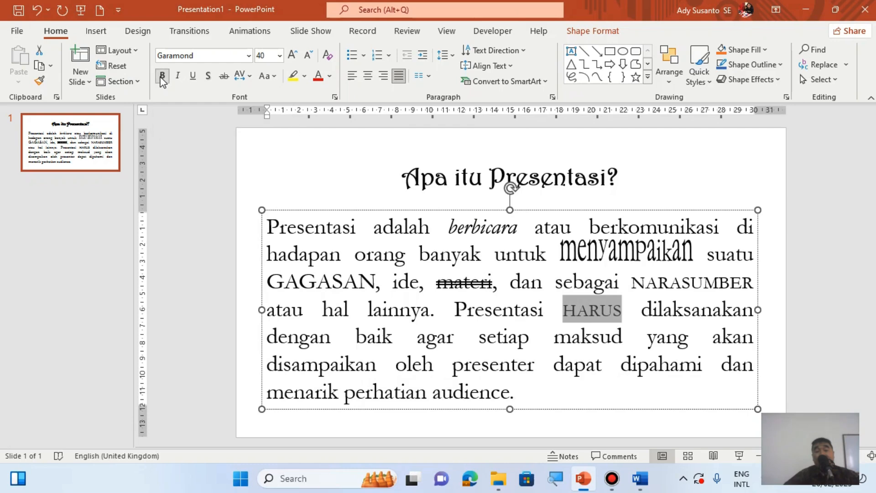
- Check the Word reference document and choose a double-line underline style for "dilaksanakan dengan baik" in the PowerPoint slide's paragraph
{"action": "left_click", "coordinate": [584, 479]}
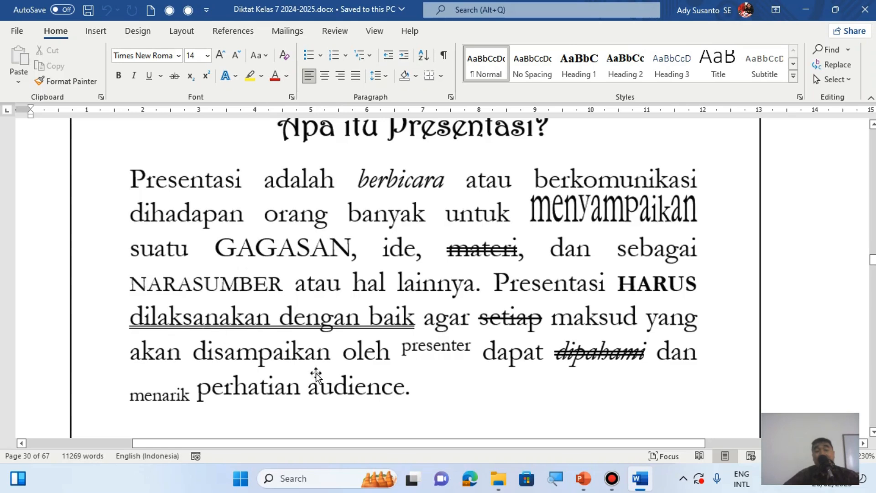
{"action": "left_click", "coordinate": [585, 478]}
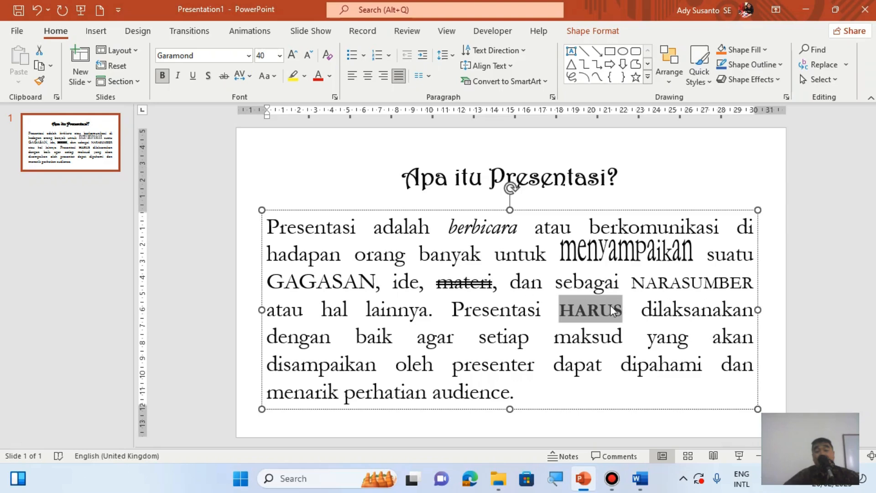
{"action": "left_click_drag", "start_coordinate": [643, 310], "coordinate": [396, 336]}
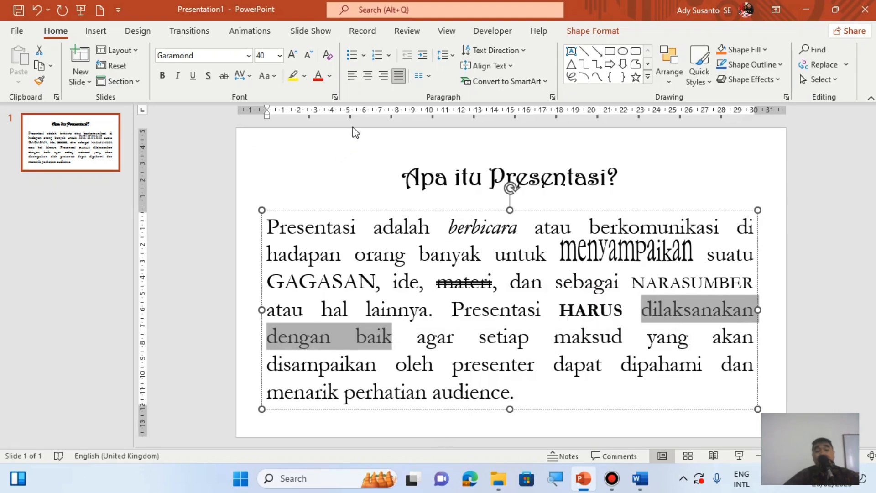
{"action": "left_click", "coordinate": [335, 97]}
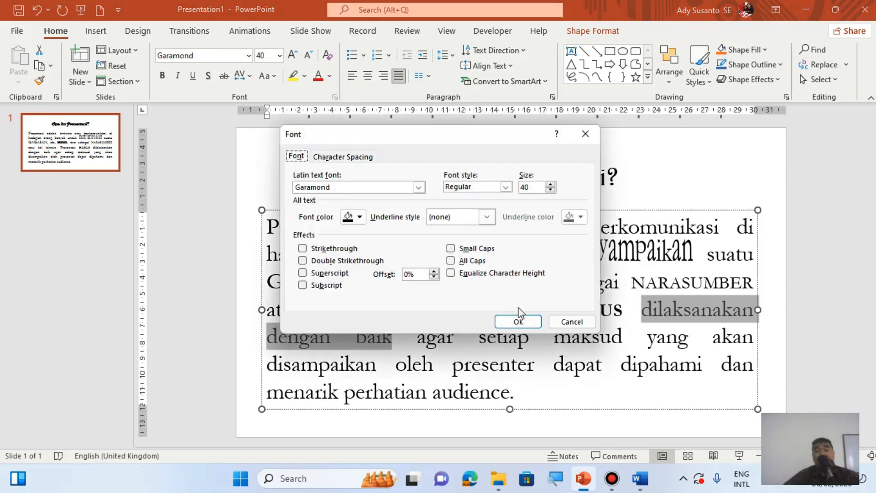
{"action": "left_click", "coordinate": [452, 223]}
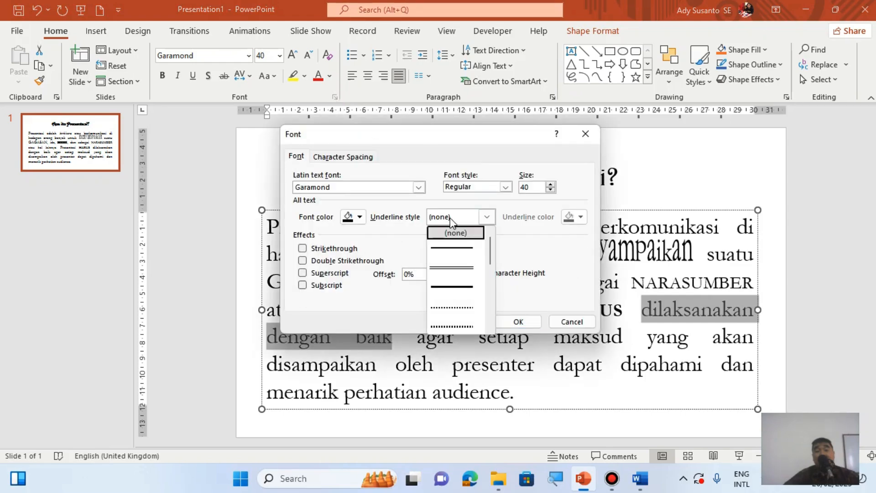
{"action": "left_click", "coordinate": [453, 273]}
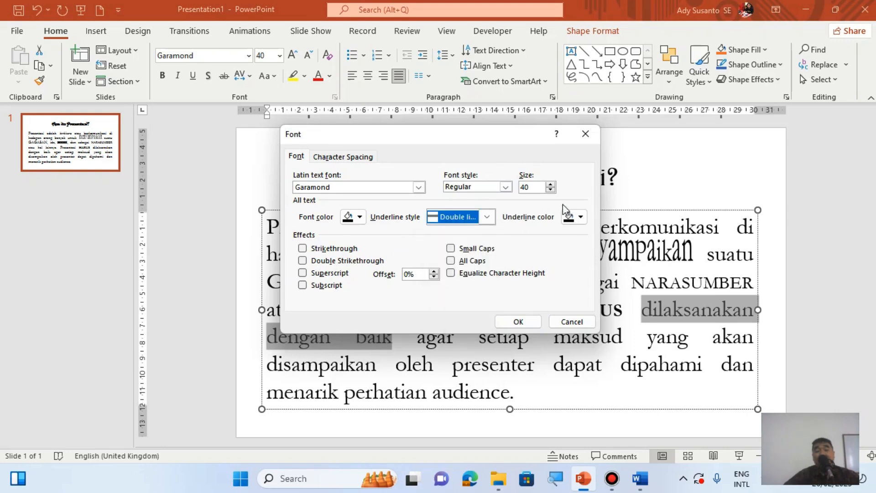
- Set the underline color of "dilaksanakan dengan baik" to a turquoise from the standard color palette and apply the font settings
{"action": "left_click", "coordinate": [581, 218]}
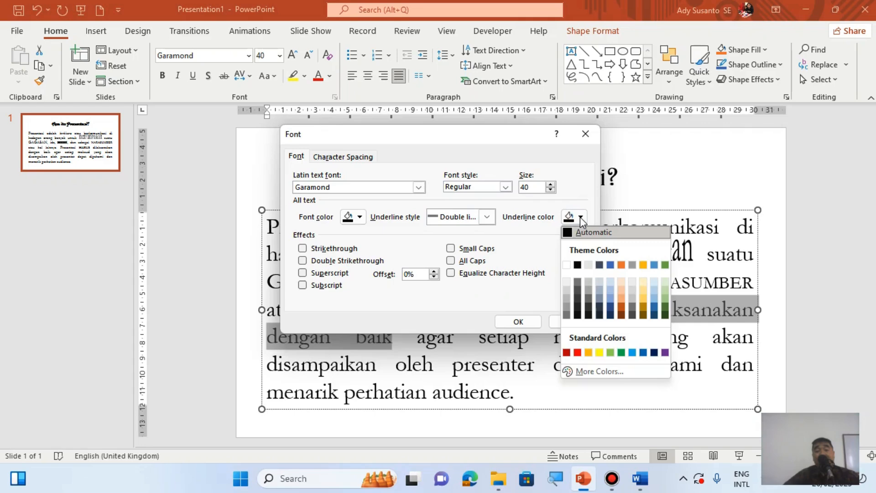
{"action": "left_click", "coordinate": [602, 369]}
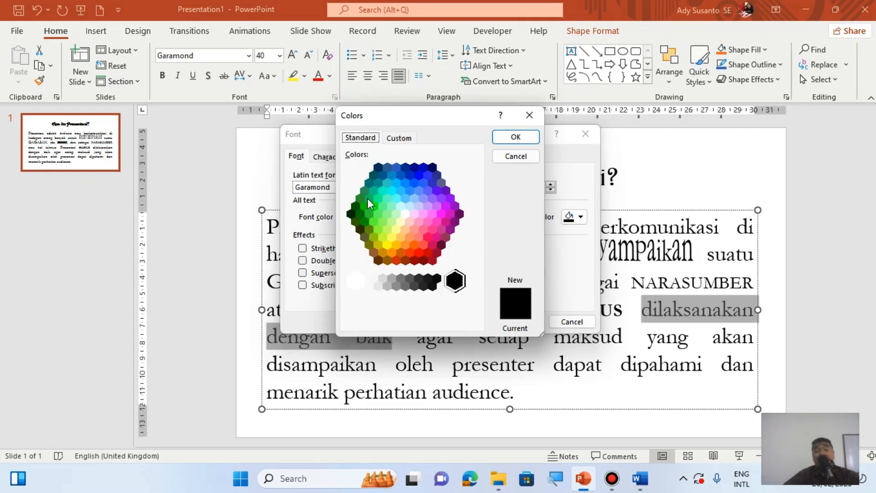
{"action": "left_click", "coordinate": [382, 191]}
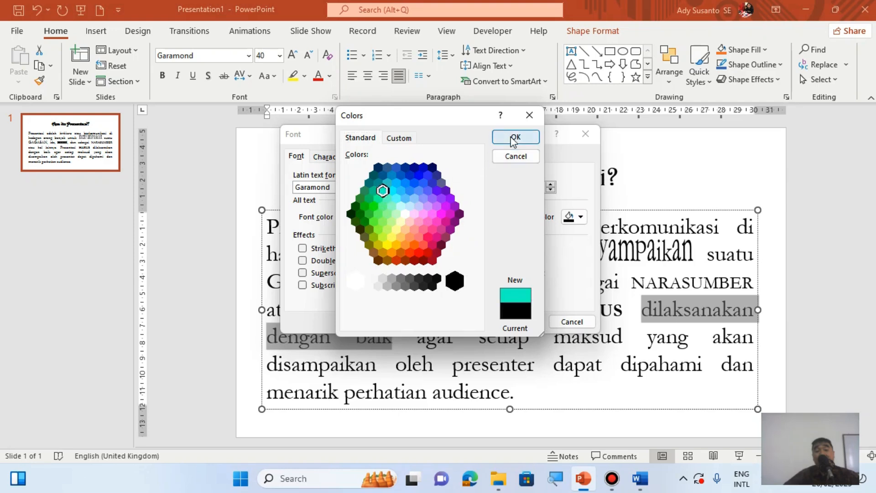
{"action": "key", "text": "Return"}
{"action": "left_click", "coordinate": [516, 319]}
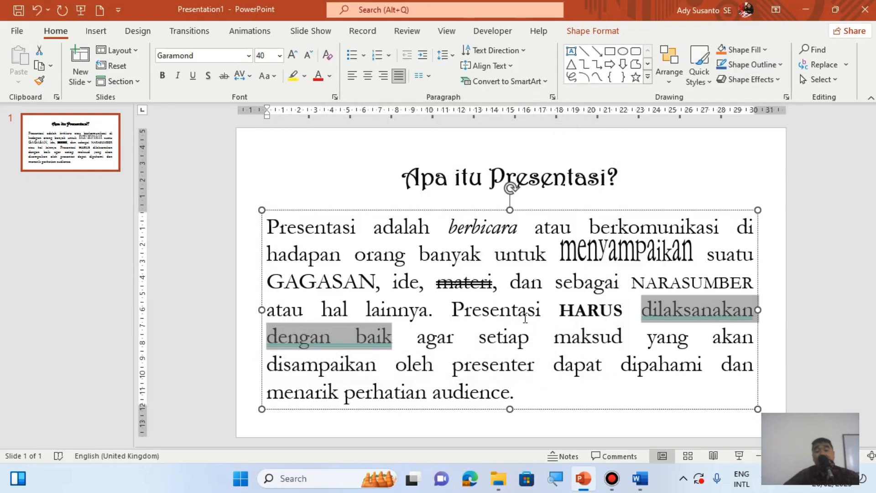
{"action": "left_click", "coordinate": [451, 339]}
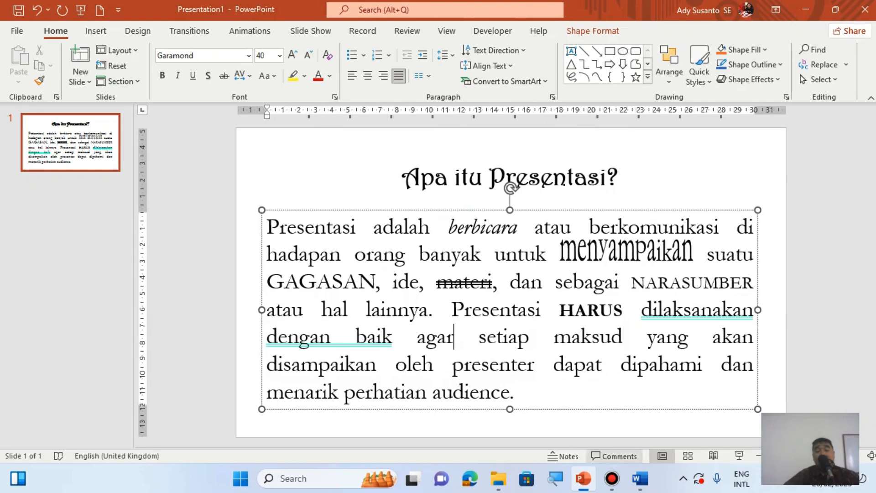
- Check the Word reference document and apply single Strikethrough to the word "setiap" in the PowerPoint slide's paragraph
{"action": "left_click", "coordinate": [640, 478]}
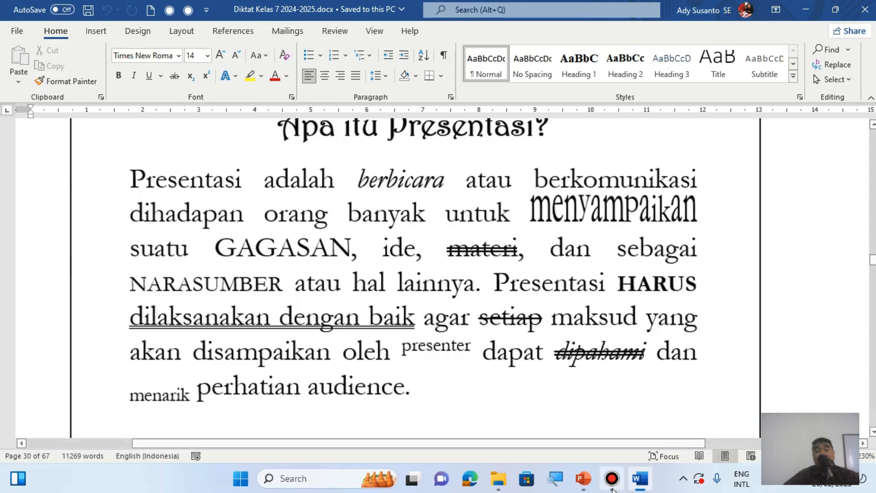
{"action": "left_click", "coordinate": [583, 478]}
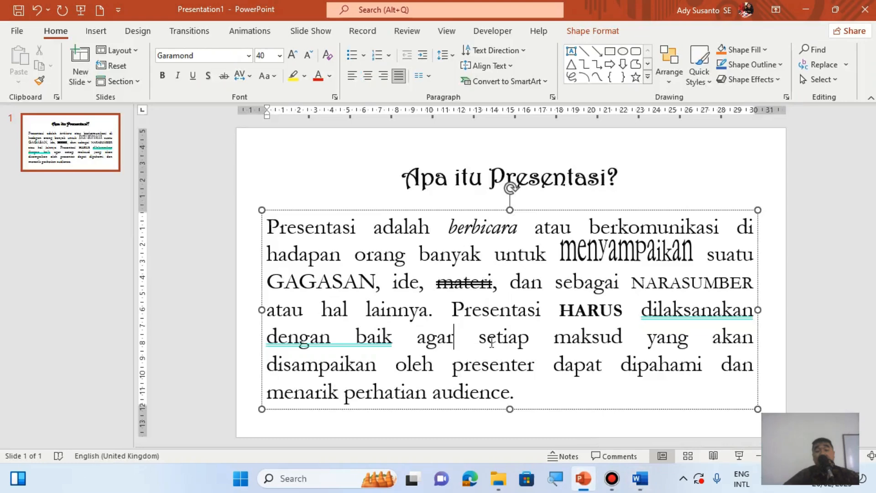
{"action": "left_click_drag", "start_coordinate": [479, 340], "coordinate": [530, 341]}
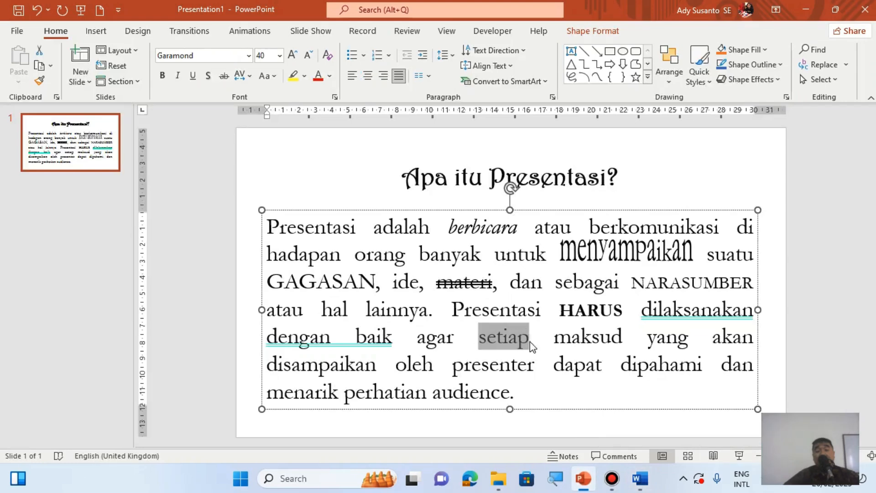
{"action": "left_click", "coordinate": [336, 96]}
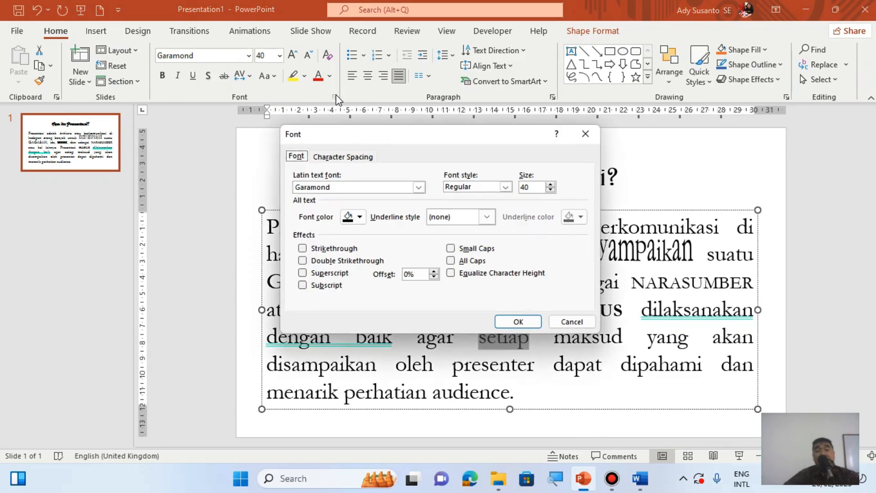
{"action": "left_click", "coordinate": [318, 249]}
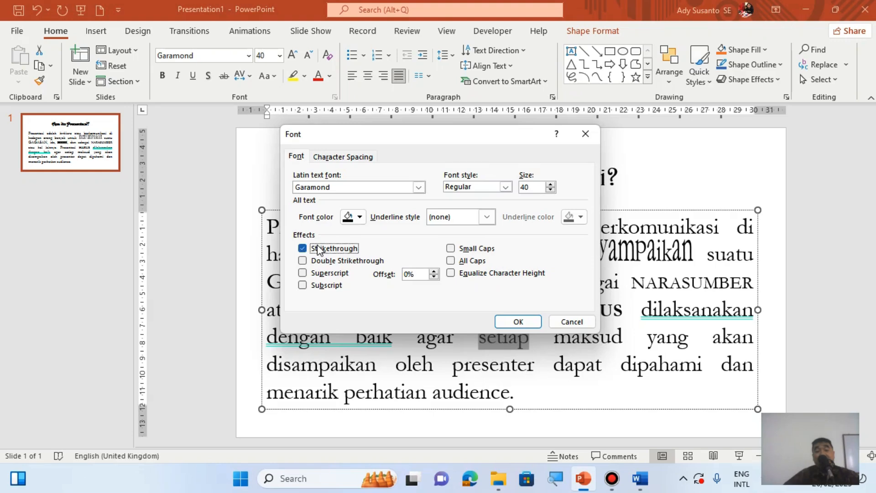
{"action": "left_click", "coordinate": [513, 321]}
- Check the Word reference document and format the word "presenter" in the PowerPoint slide's paragraph as Superscript
{"action": "left_click", "coordinate": [640, 478]}
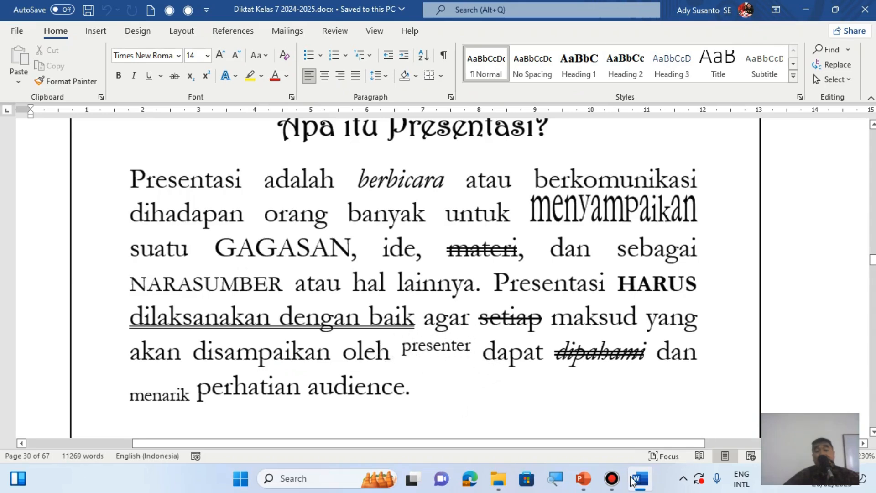
{"action": "left_click", "coordinate": [584, 479]}
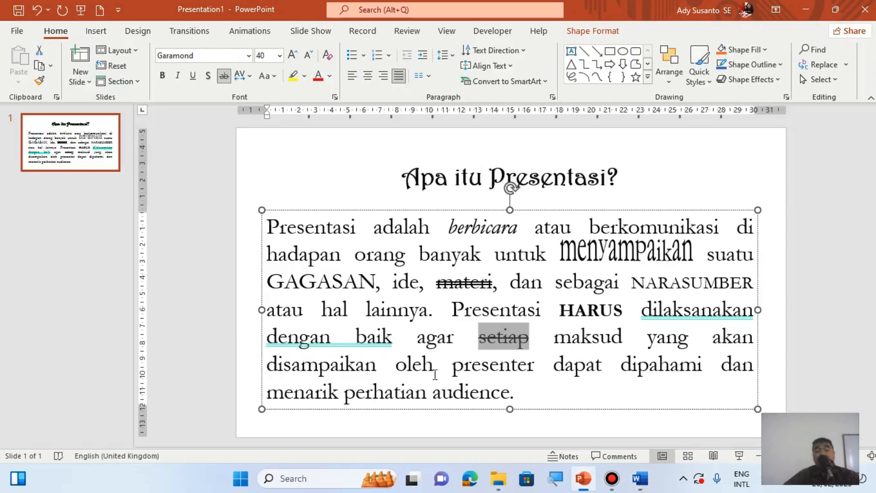
{"action": "left_click_drag", "start_coordinate": [452, 370], "coordinate": [535, 370]}
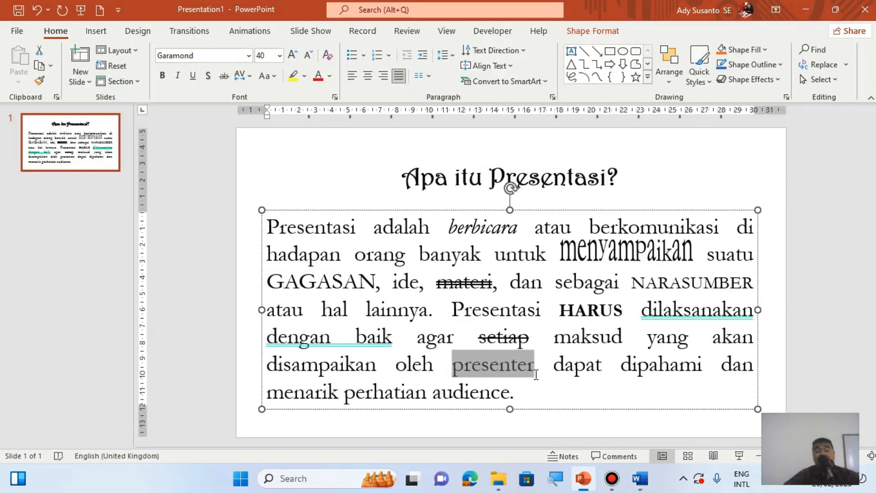
{"action": "left_click", "coordinate": [334, 97]}
{"action": "left_click", "coordinate": [343, 273]}
{"action": "left_click", "coordinate": [520, 321]}
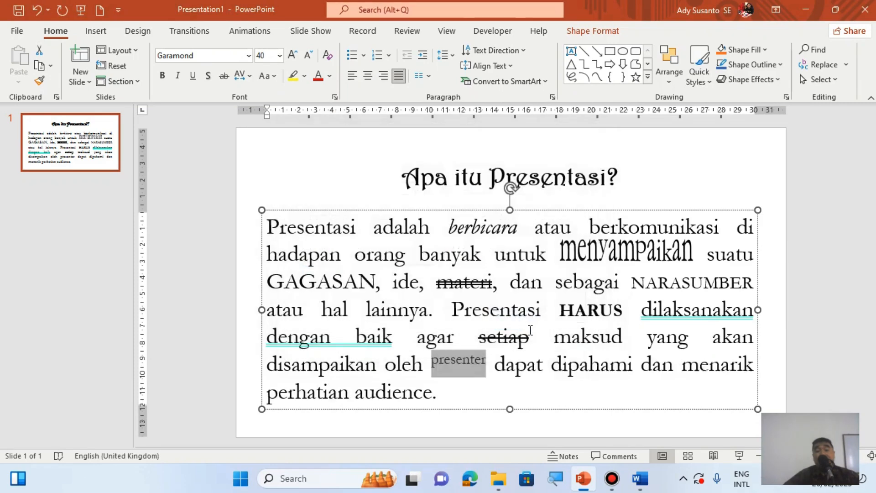
- Check the Word reference document and format the word "dipahami" in the PowerPoint slide's paragraph with italic and Double Strikethrough
{"action": "left_click", "coordinate": [640, 479]}
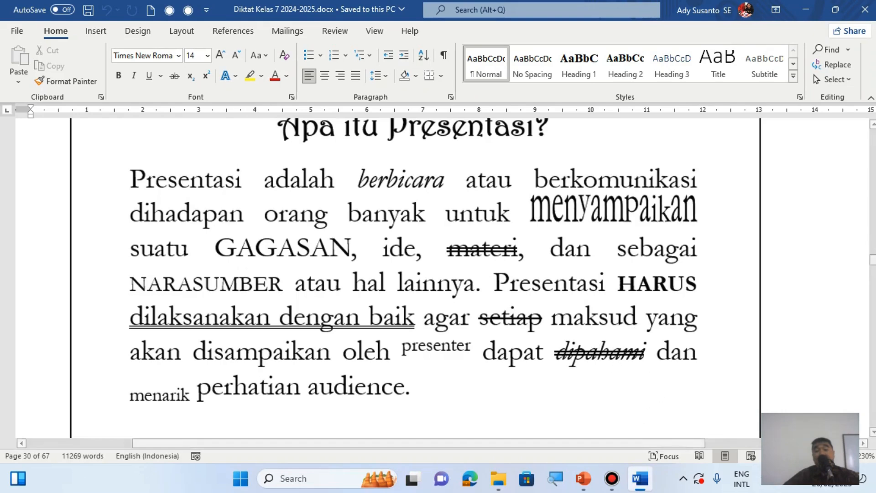
{"action": "left_click", "coordinate": [588, 482]}
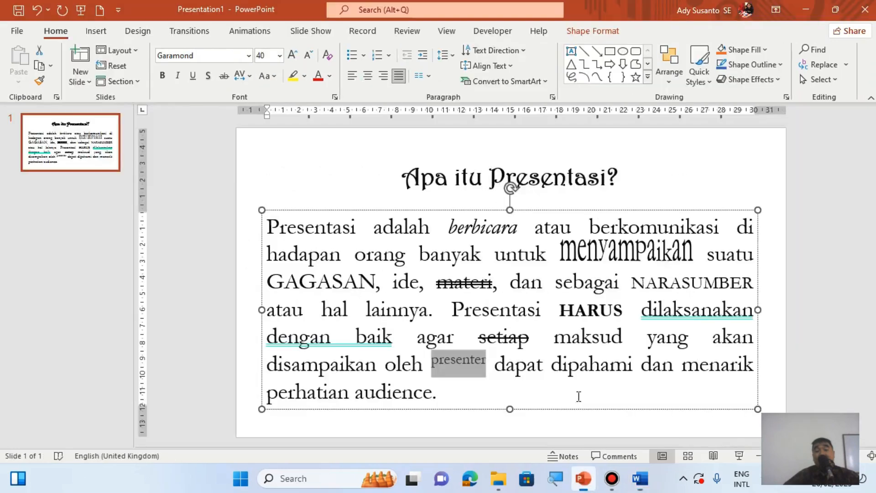
{"action": "left_click_drag", "start_coordinate": [554, 368], "coordinate": [634, 365]}
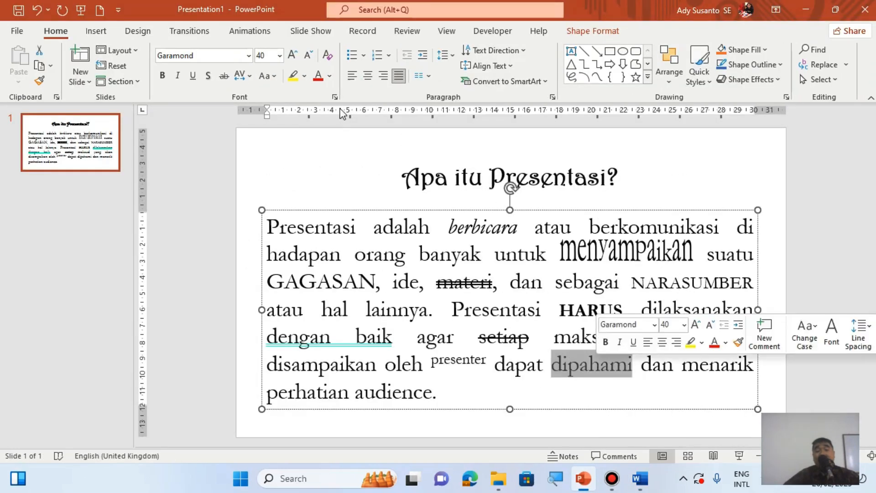
{"action": "left_click", "coordinate": [177, 77]}
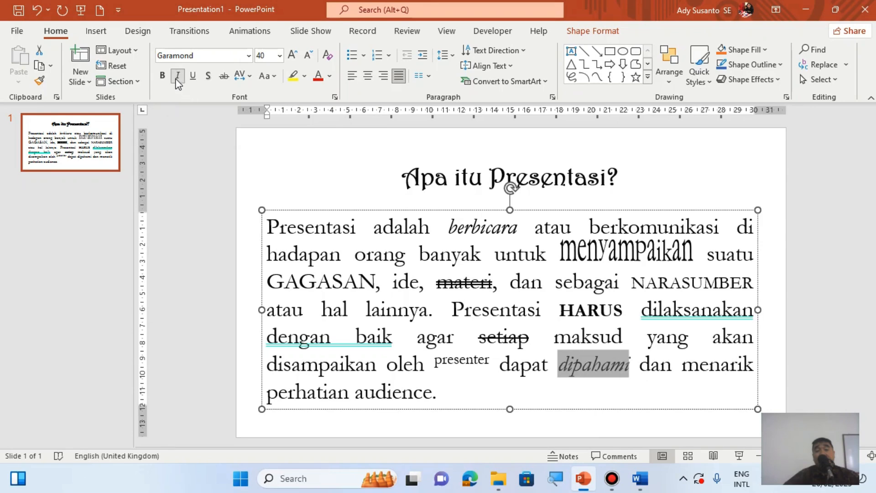
{"action": "left_click", "coordinate": [335, 97]}
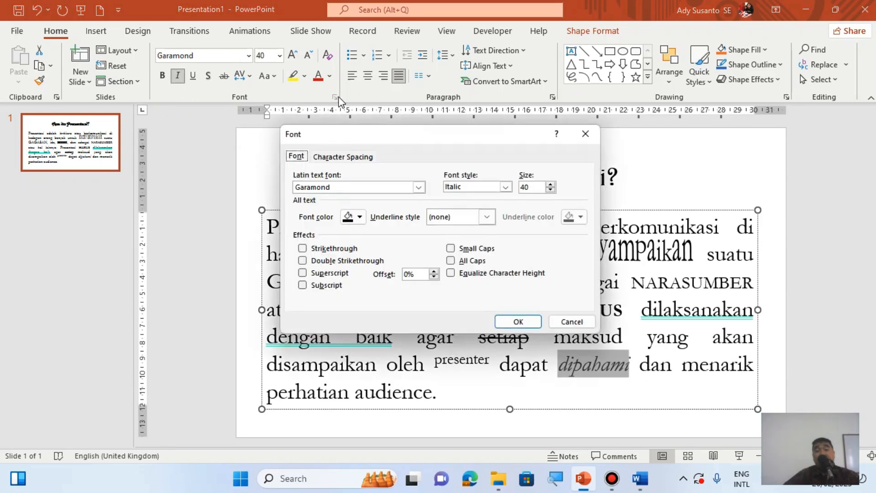
{"action": "left_click", "coordinate": [307, 264]}
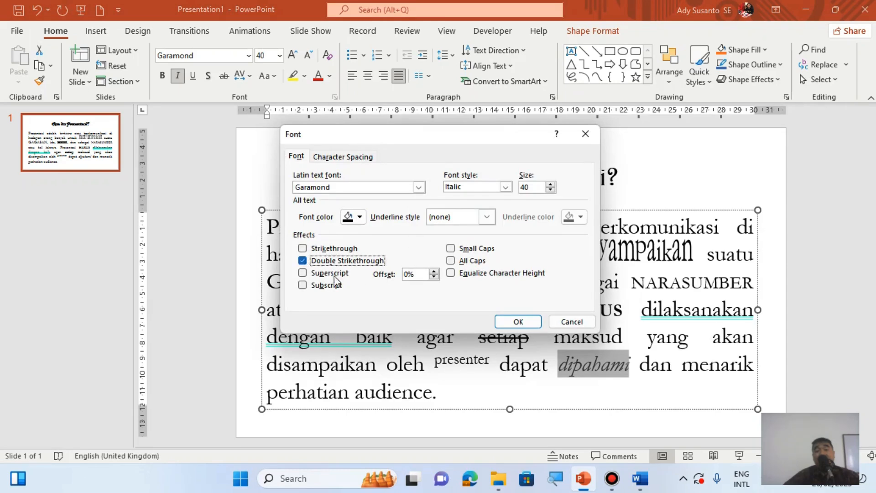
{"action": "left_click", "coordinate": [518, 322]}
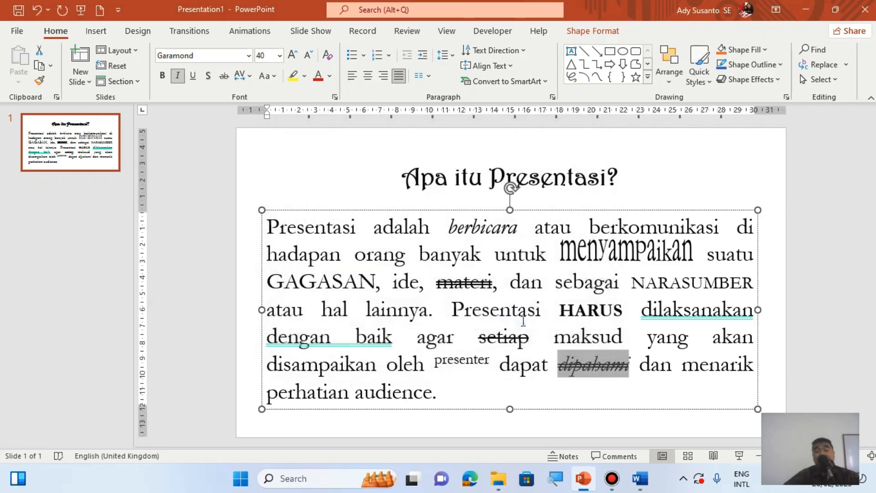
- Check the Word reference document and format the word "menarik" in the PowerPoint slide's paragraph as Subscript
{"action": "left_click", "coordinate": [585, 484]}
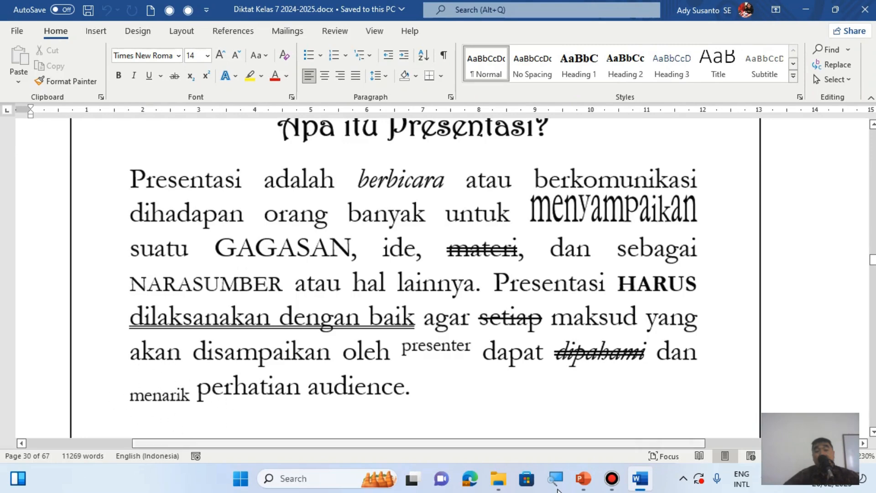
{"action": "left_click", "coordinate": [584, 485]}
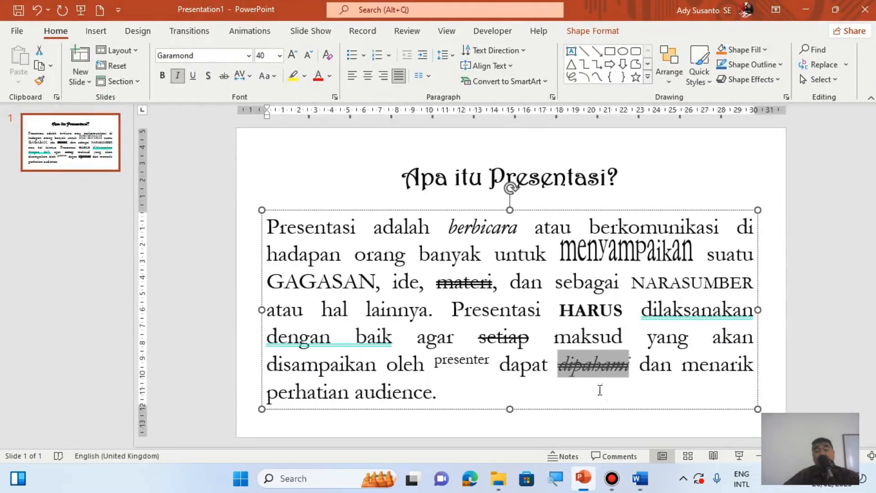
{"action": "left_click", "coordinate": [684, 371]}
{"action": "left_click_drag", "start_coordinate": [684, 370], "coordinate": [754, 371]}
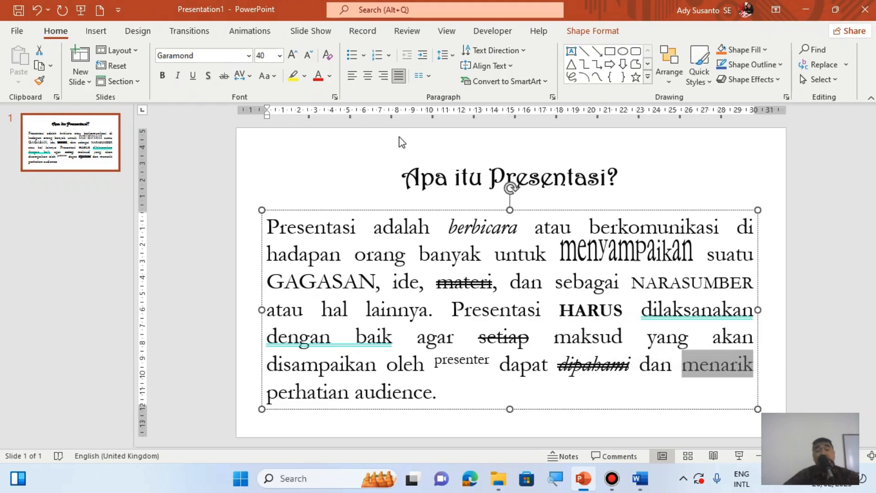
{"action": "left_click", "coordinate": [335, 97]}
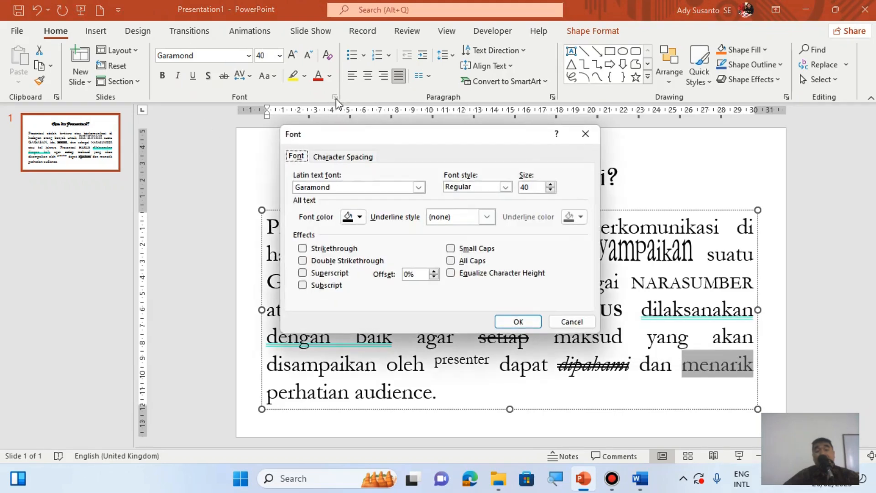
{"action": "left_click", "coordinate": [312, 287]}
{"action": "left_click", "coordinate": [527, 325]}
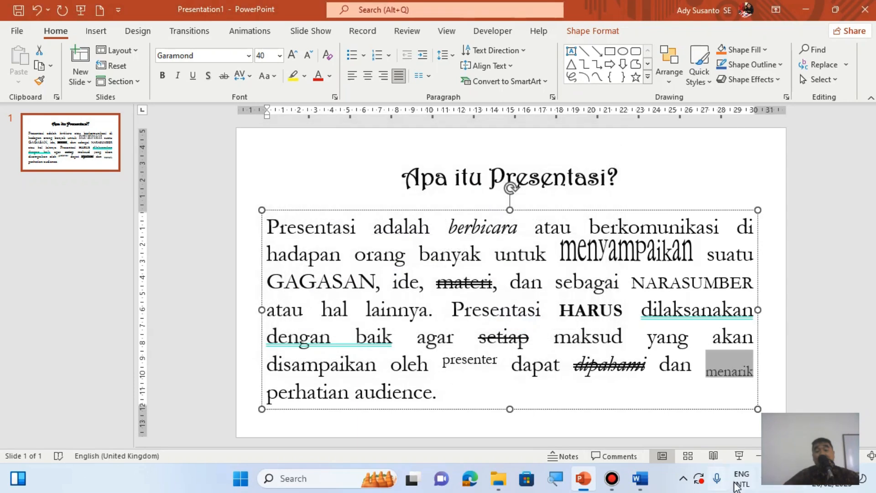
- Read the remaining exercise instructions below the sample in the Word document and return to PowerPoint's design options for the slide background
{"action": "left_click", "coordinate": [640, 479]}
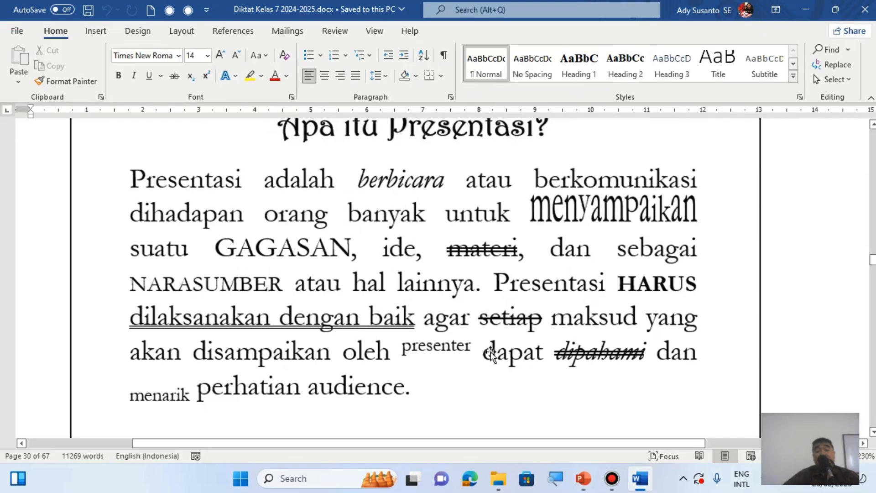
{"action": "scroll", "coordinate": [508, 334], "scroll_direction": "down", "scroll_amount": 5}
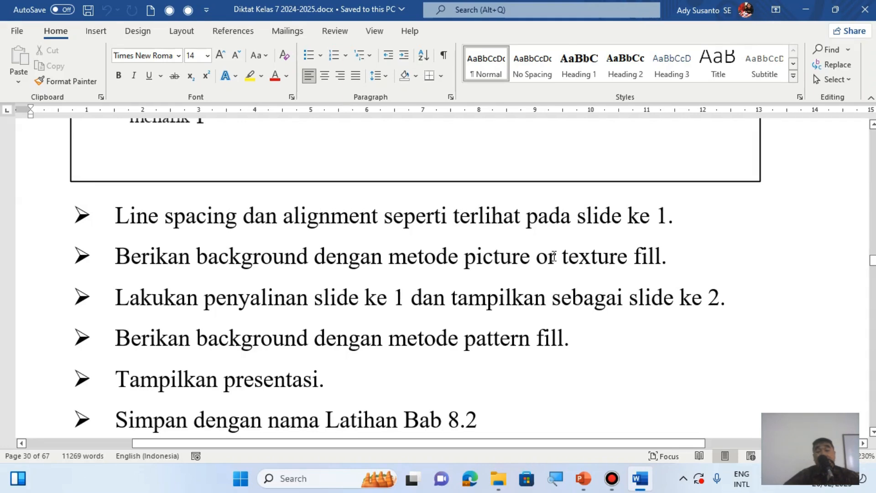
{"action": "left_click", "coordinate": [584, 478]}
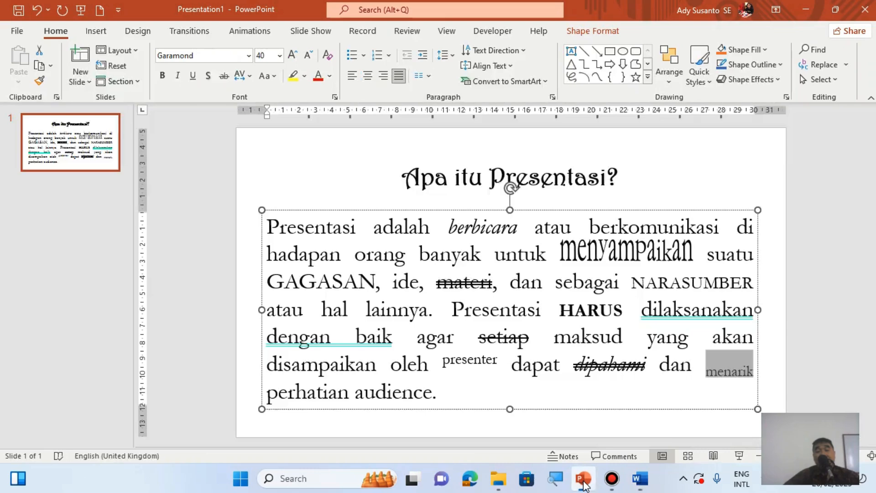
{"action": "left_click", "coordinate": [138, 32]}
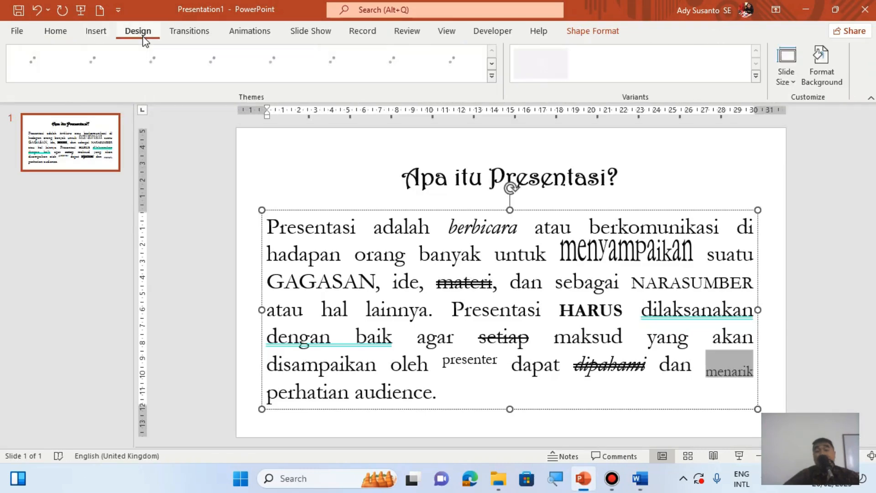